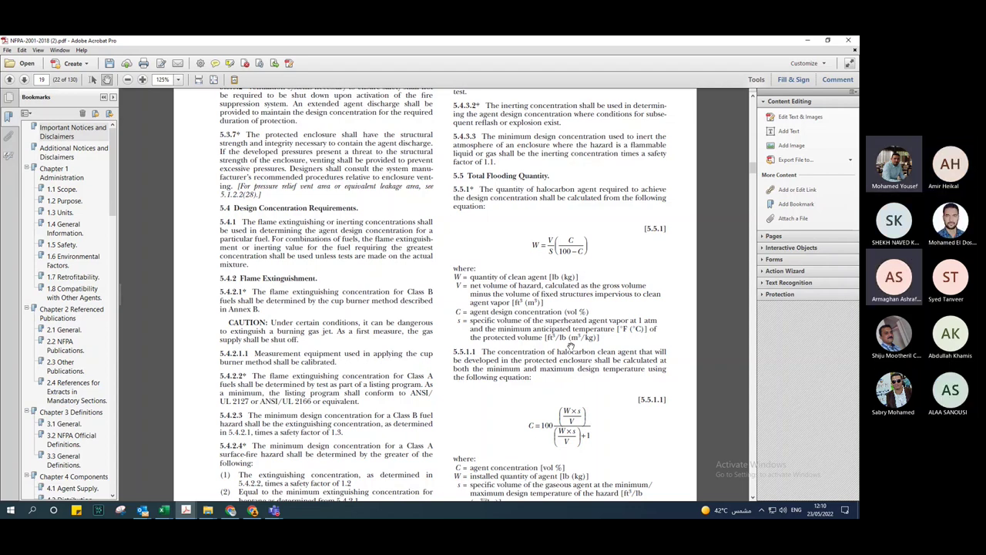
# Switch from the NFPA 2001 PDF to the Teams meeting window
pyautogui.click(275, 510)
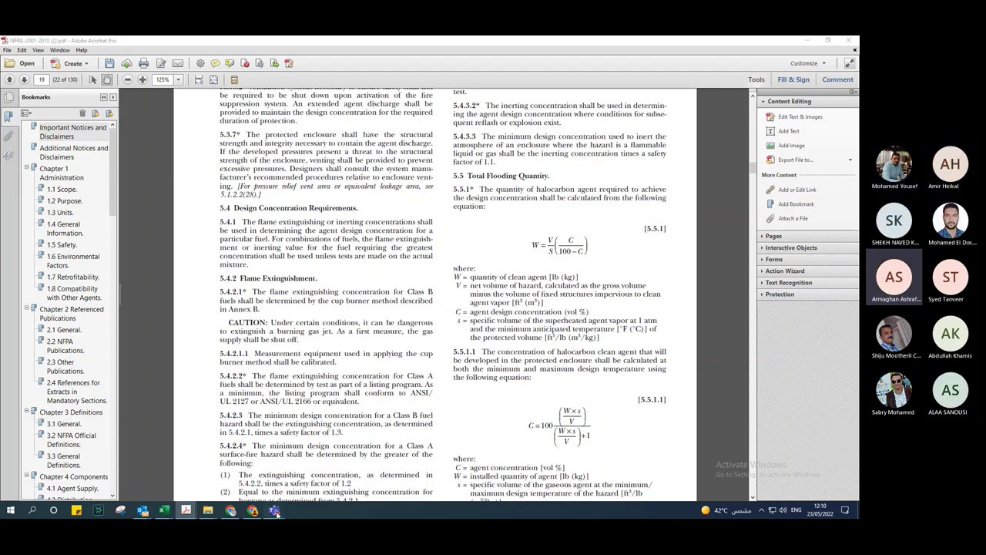
pyautogui.click(316, 477)
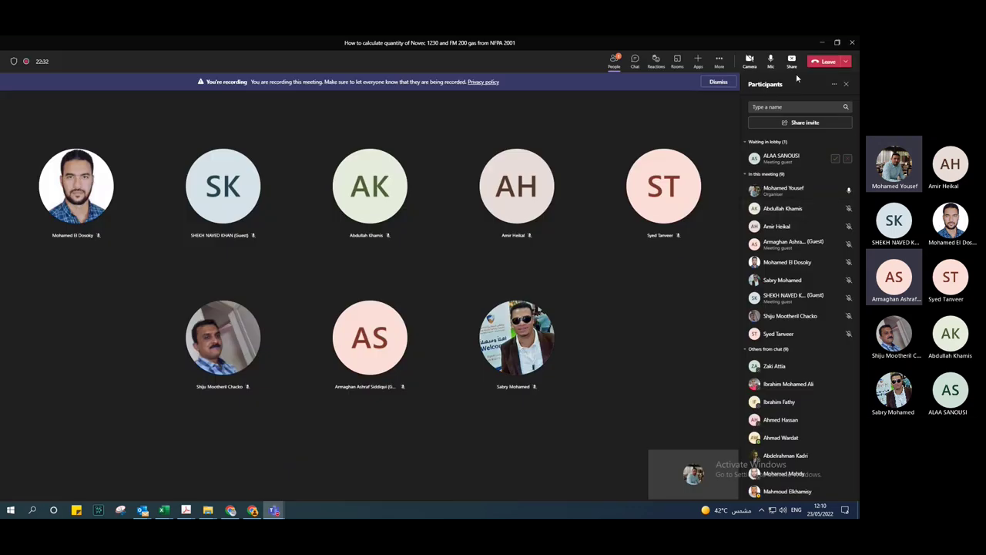
# Close and reopen the Teams participants list, then return to the NFPA 2001 PDF
pyautogui.click(623, 68)
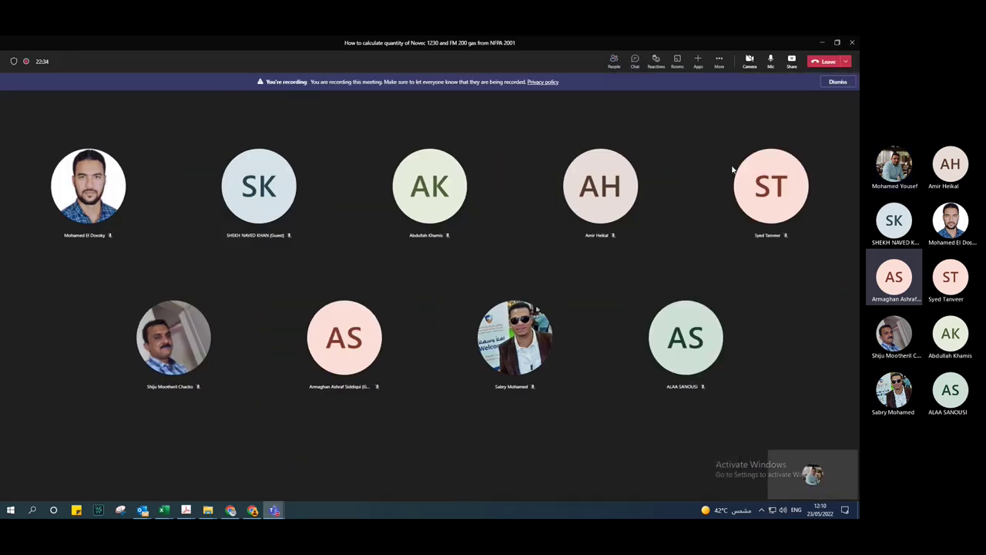
pyautogui.click(612, 66)
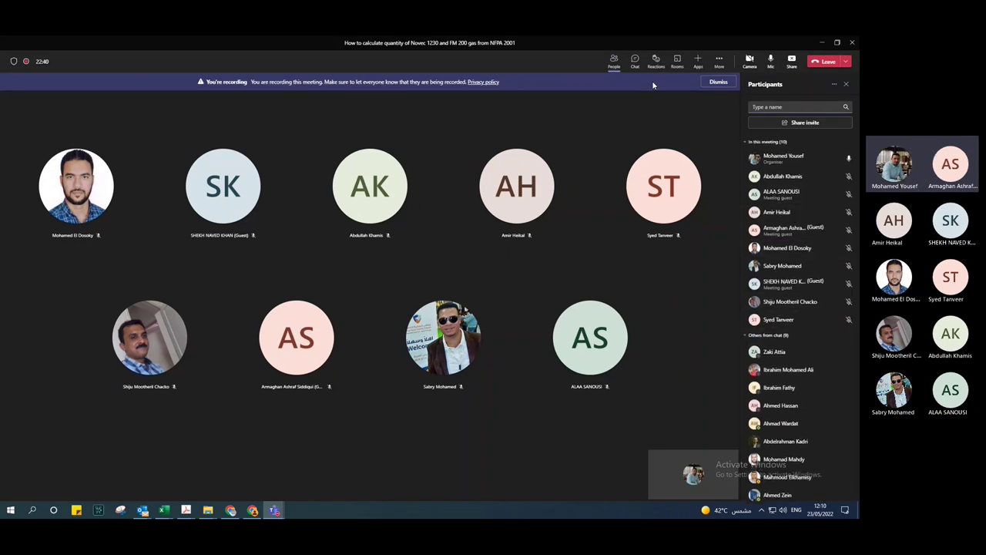
pyautogui.click(186, 510)
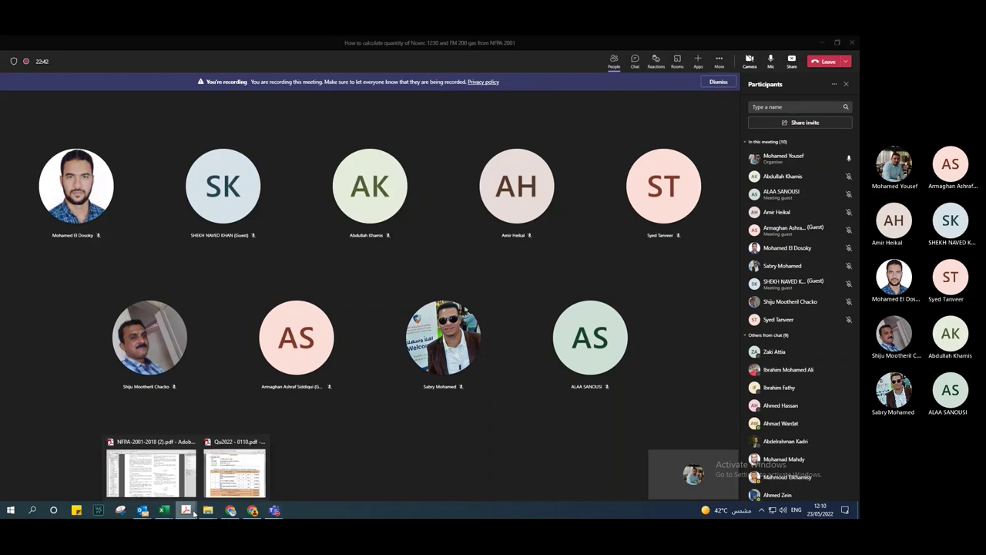
pyautogui.click(151, 489)
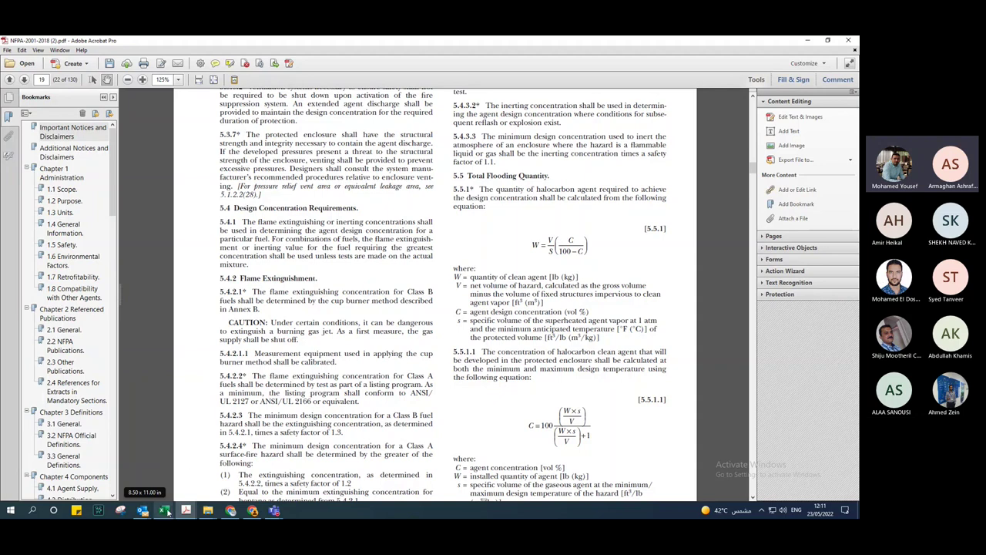
pyautogui.moveTo(164, 509)
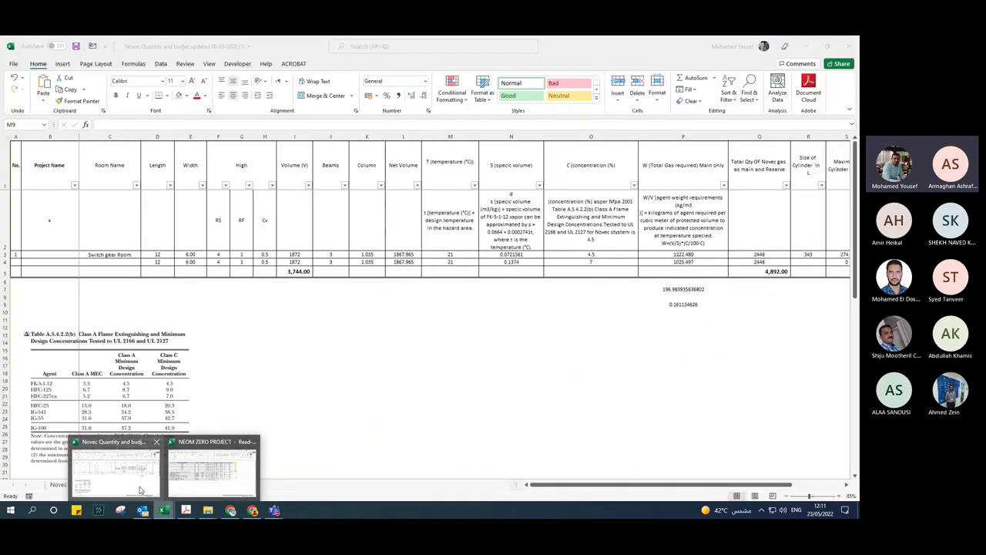
pyautogui.click(140, 490)
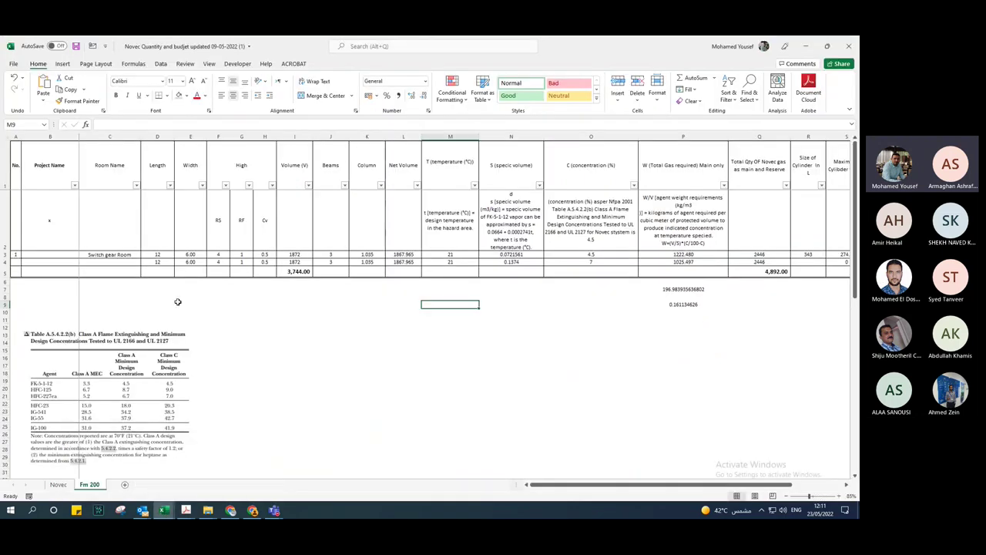
pyautogui.click(93, 250)
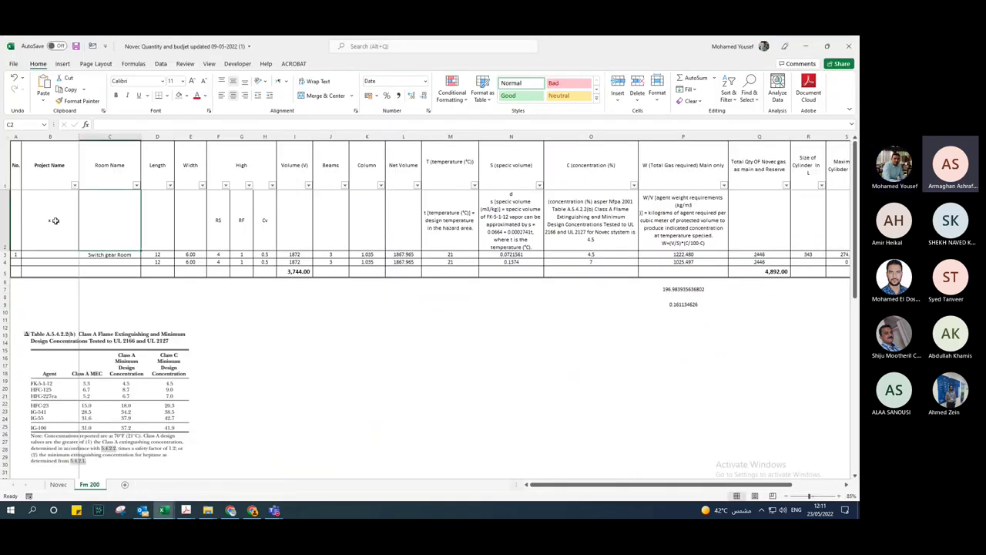
pyautogui.click(50, 167)
pyautogui.click(52, 208)
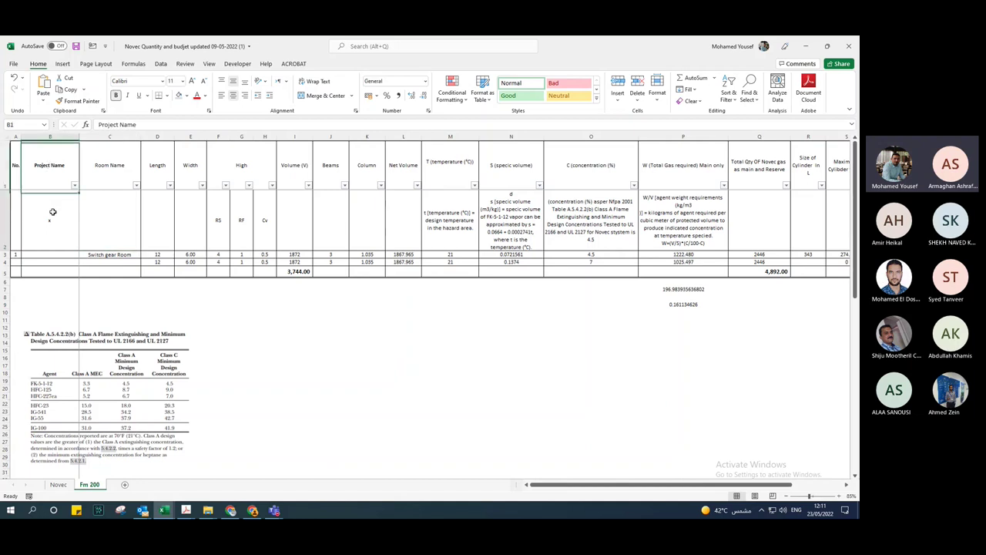
pyautogui.click(122, 174)
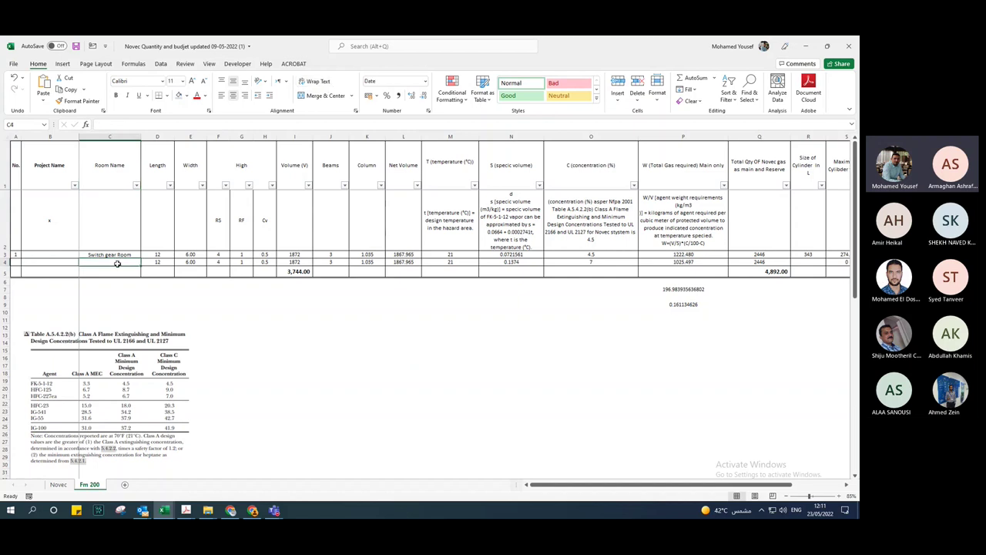
pyautogui.click(111, 228)
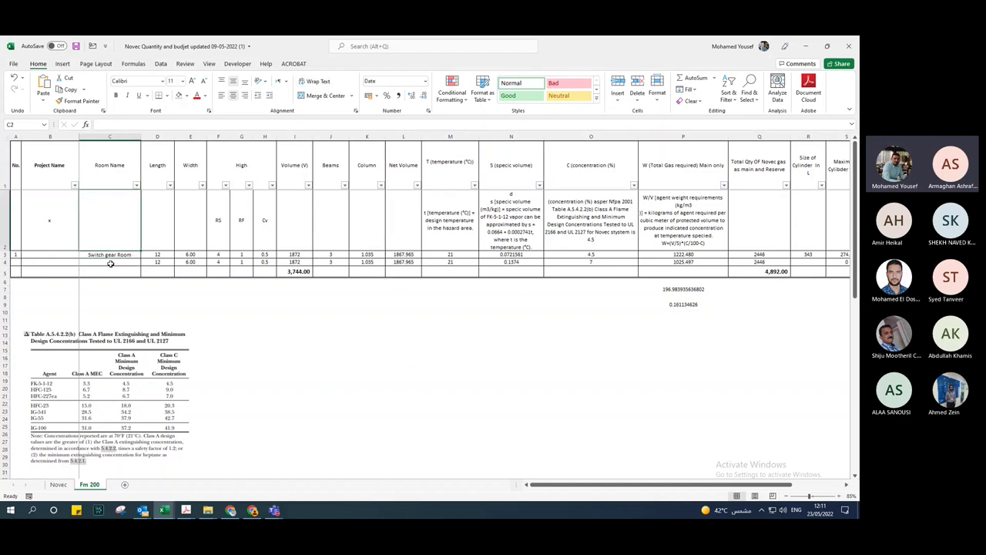
pyautogui.click(113, 292)
pyautogui.click(106, 255)
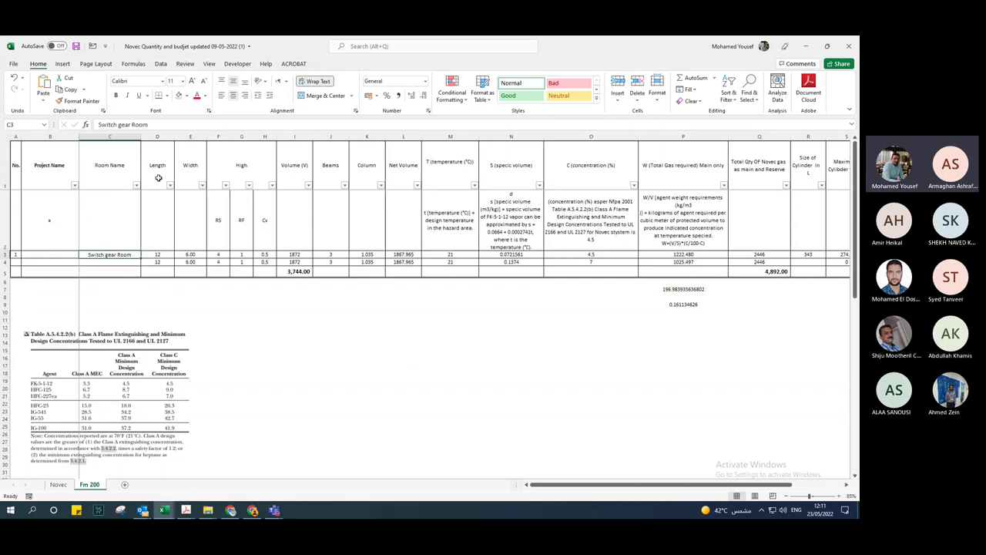
pyautogui.click(164, 254)
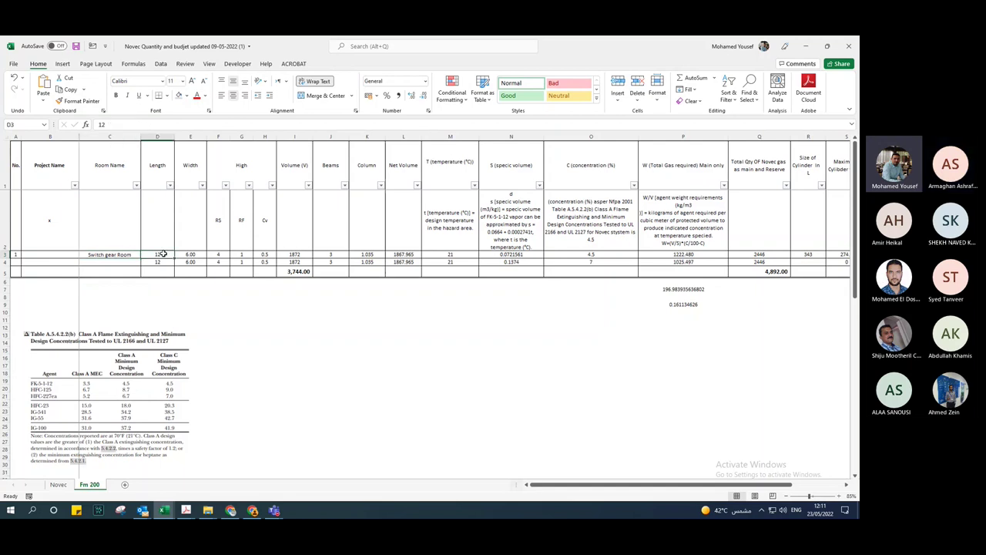
pyautogui.click(202, 186)
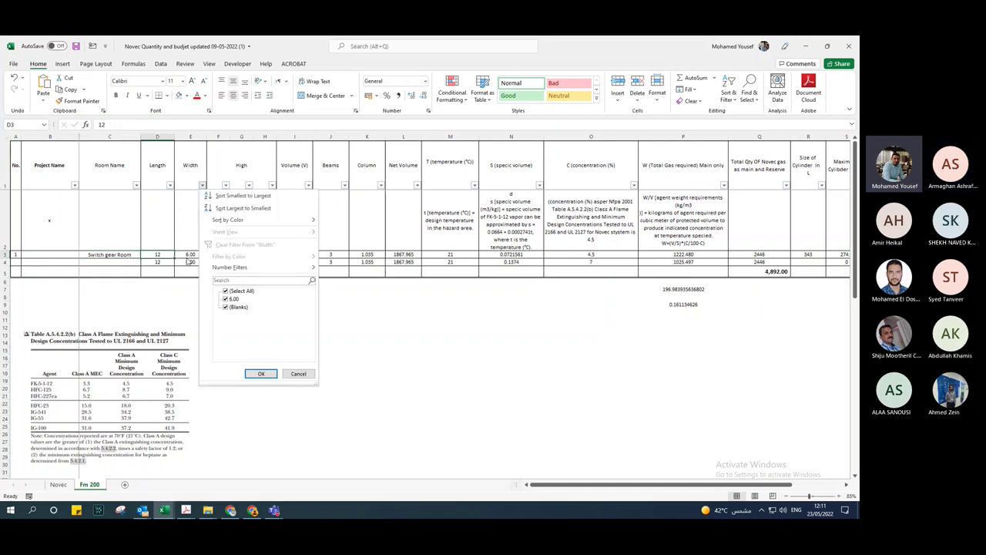
pyautogui.click(189, 175)
pyautogui.click(256, 154)
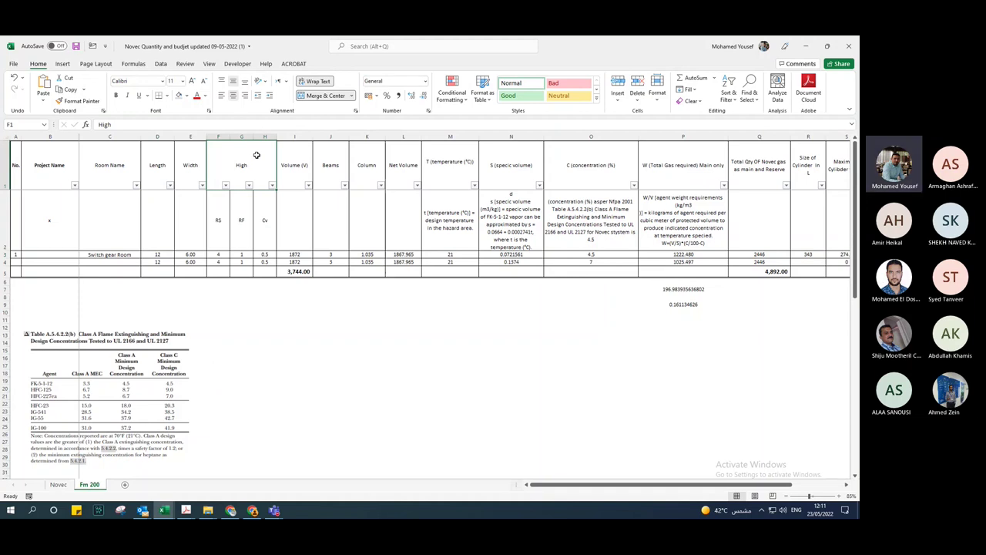
pyautogui.click(220, 223)
pyautogui.click(222, 253)
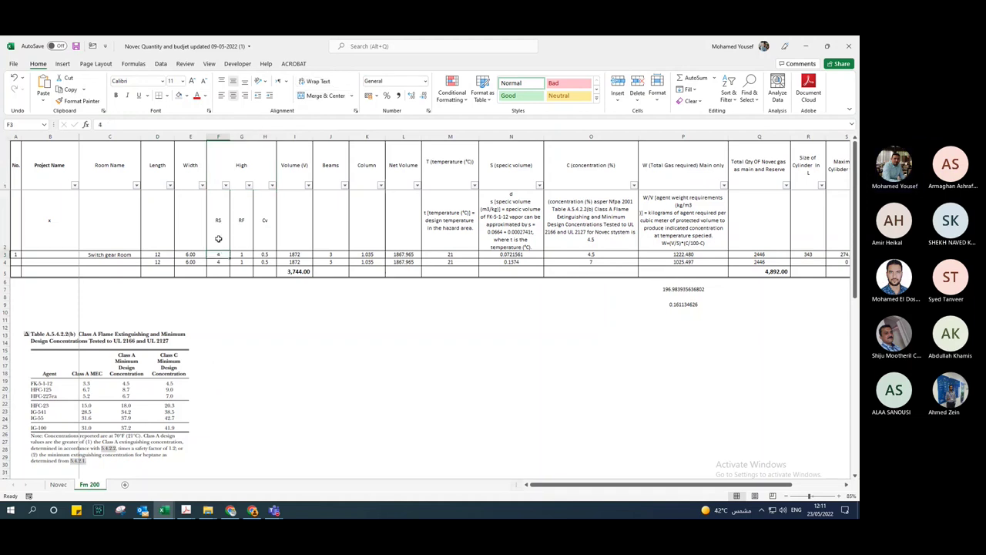
pyautogui.click(243, 224)
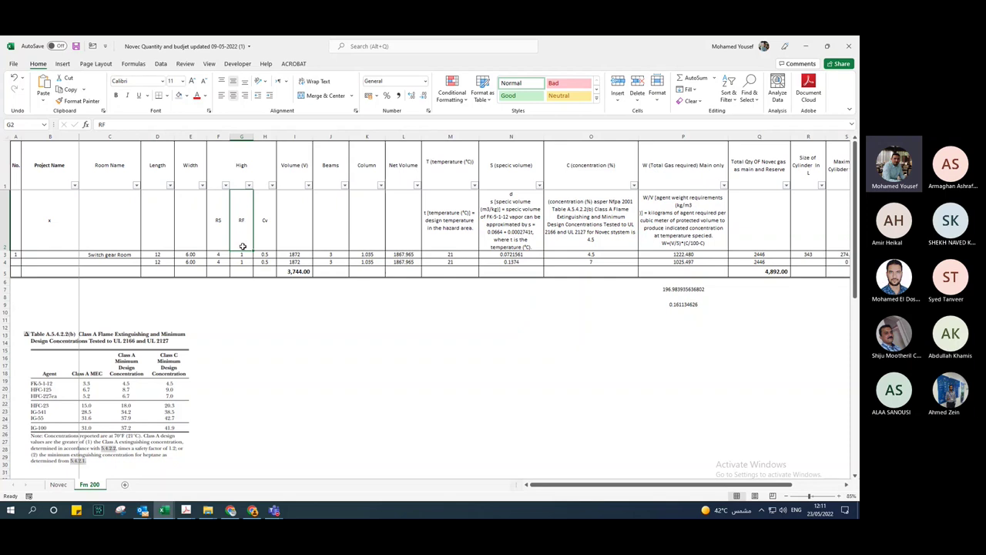
pyautogui.click(258, 237)
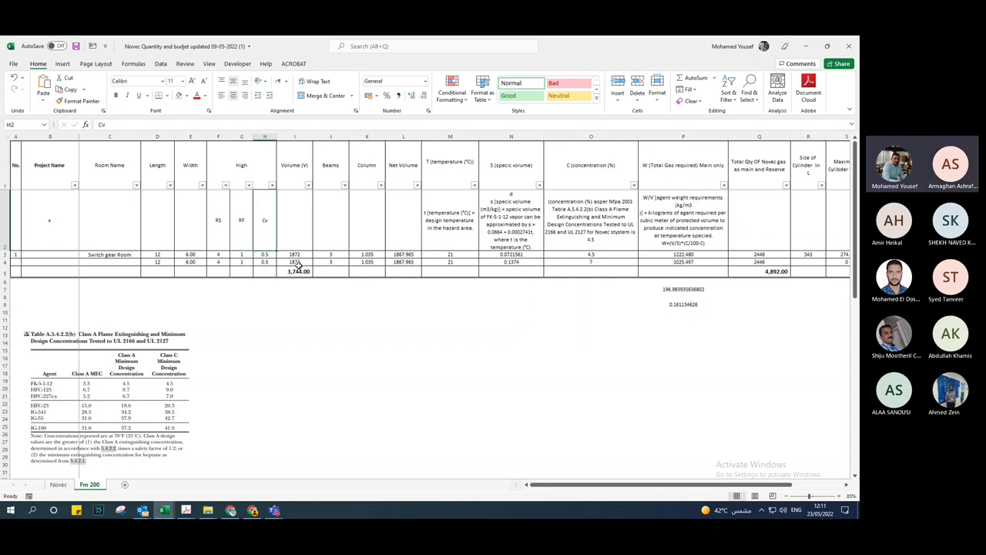
pyautogui.doubleClick(299, 254)
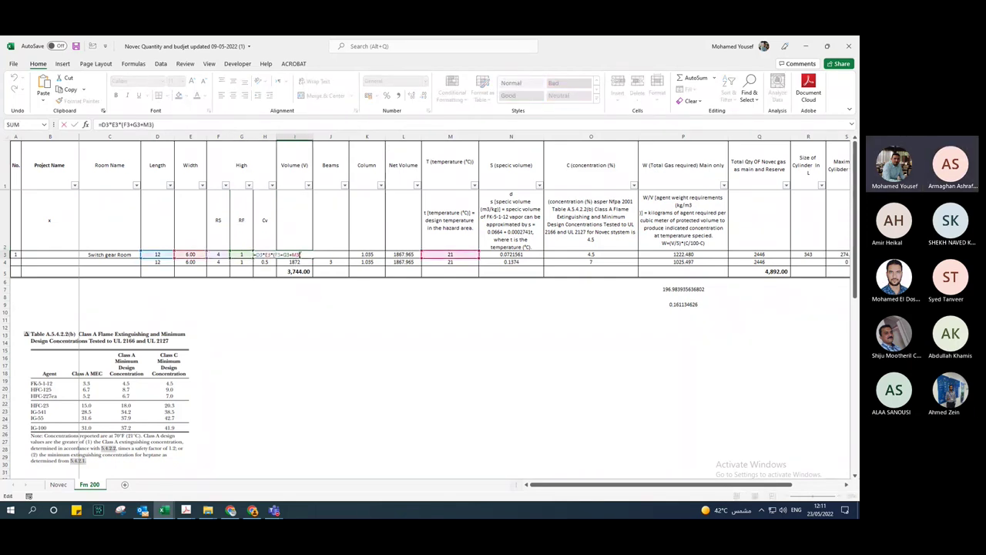
pyautogui.press('Escape')
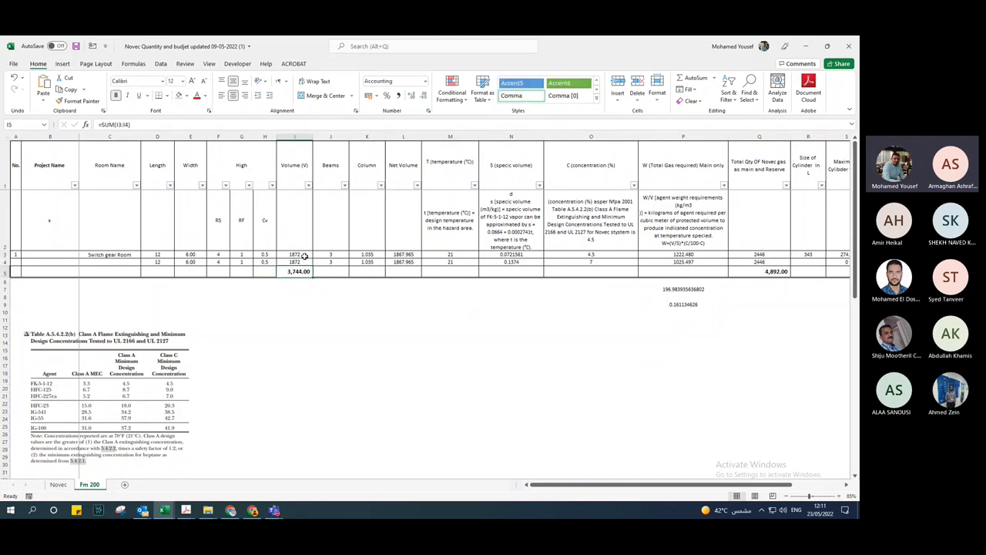
pyautogui.click(335, 172)
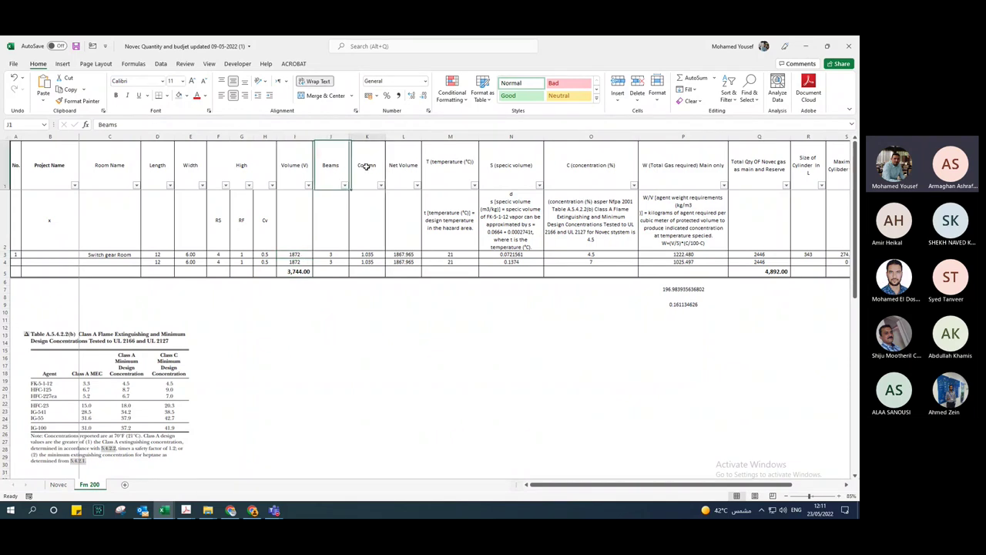
pyautogui.click(337, 254)
pyautogui.doubleClick(336, 254)
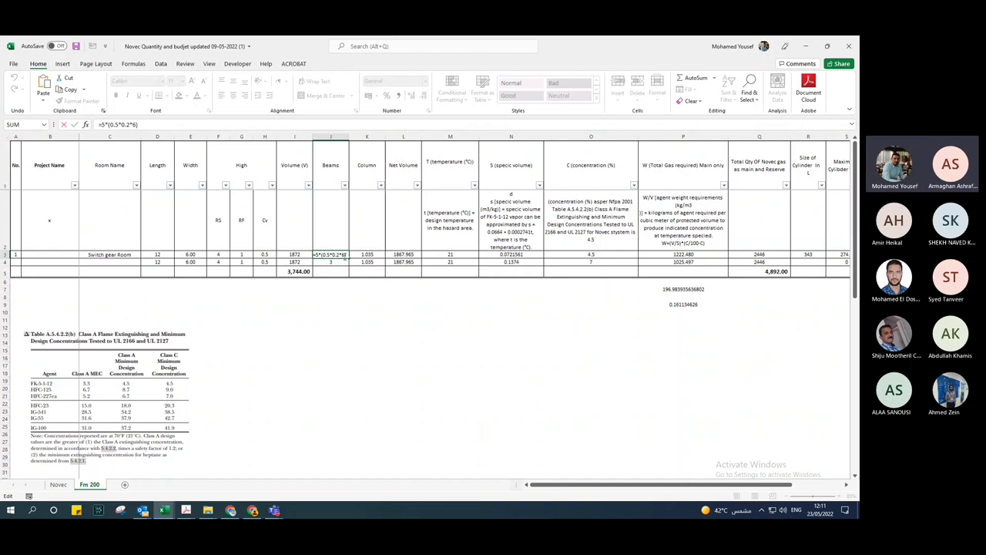
pyautogui.click(324, 287)
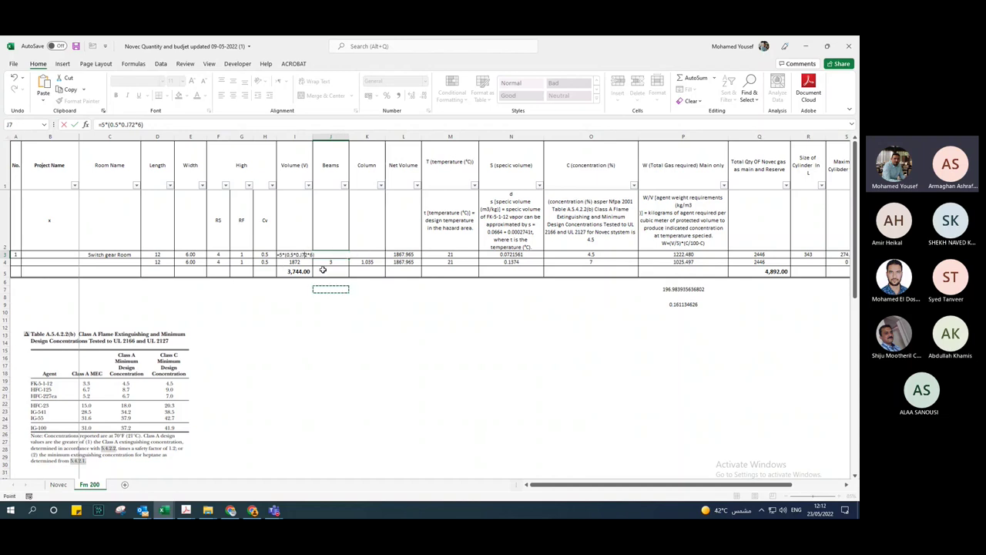
pyautogui.press('Escape')
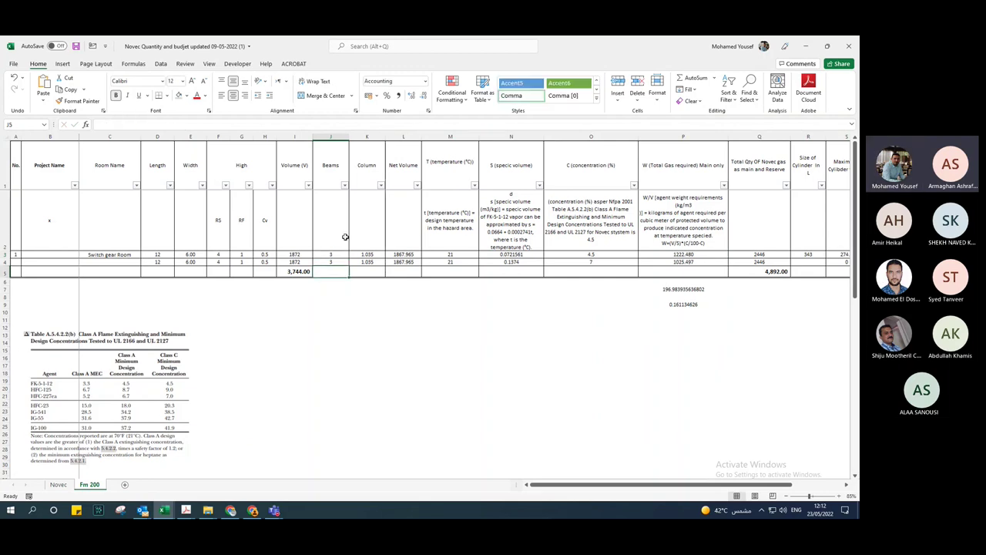
pyautogui.click(367, 176)
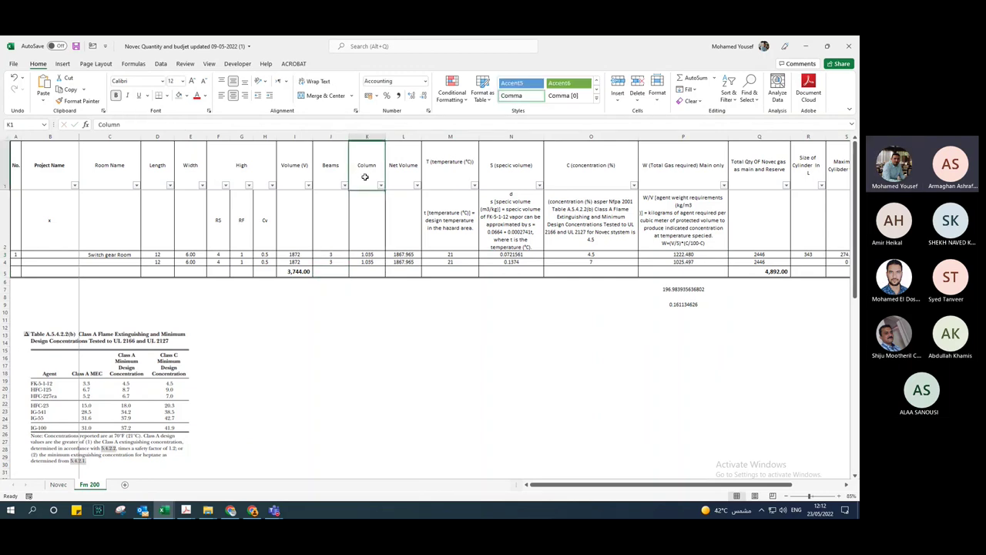
pyautogui.doubleClick(371, 254)
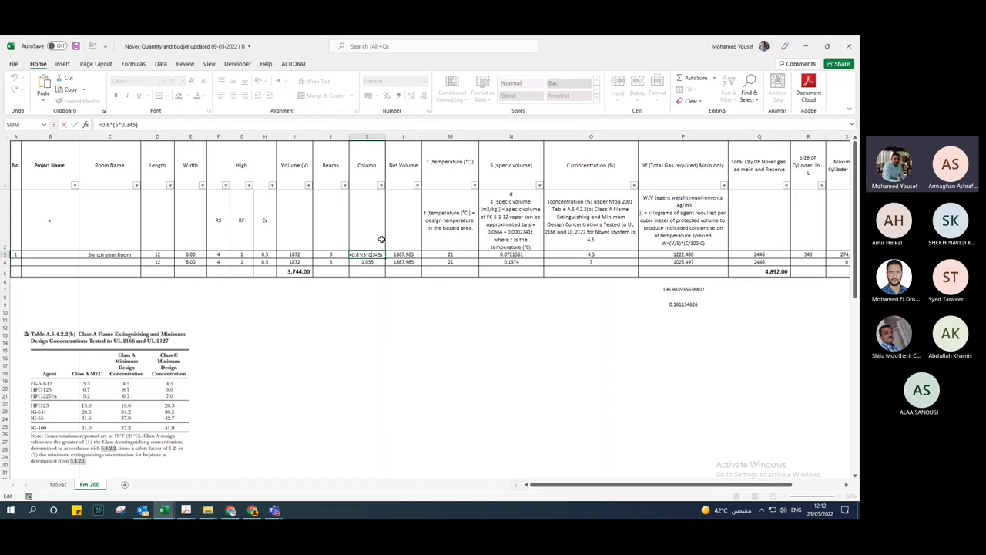
pyautogui.press('Return')
pyautogui.click(390, 291)
pyautogui.click(403, 255)
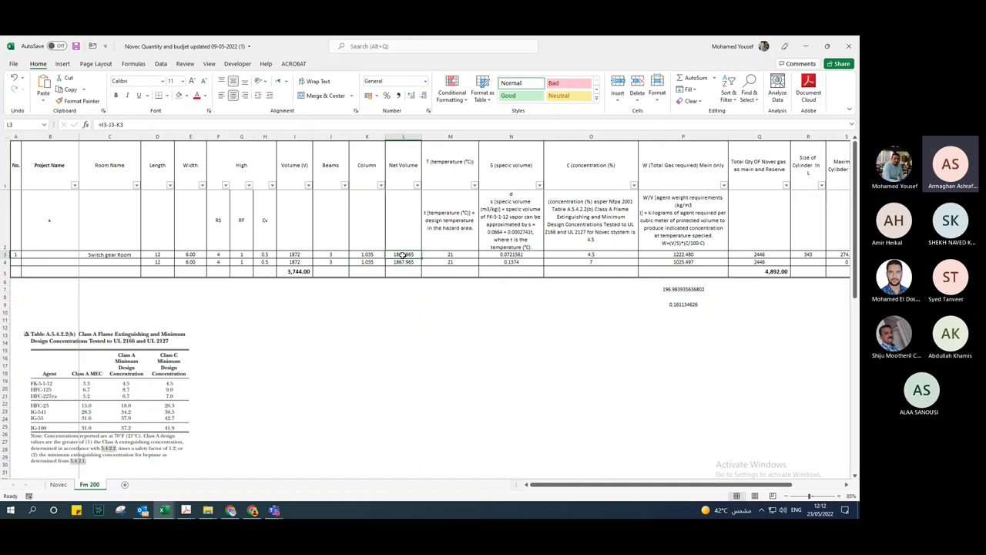
pyautogui.click(296, 255)
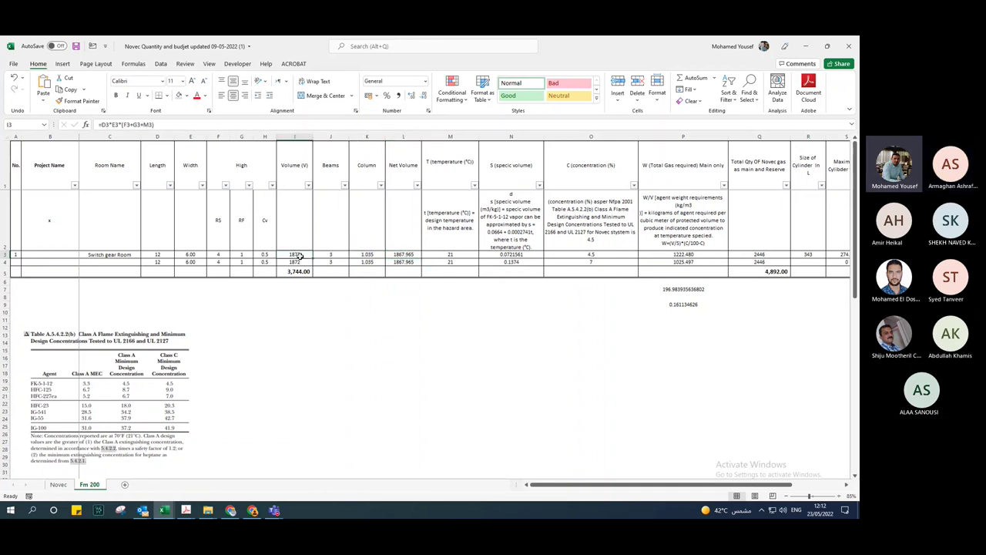
pyautogui.click(398, 255)
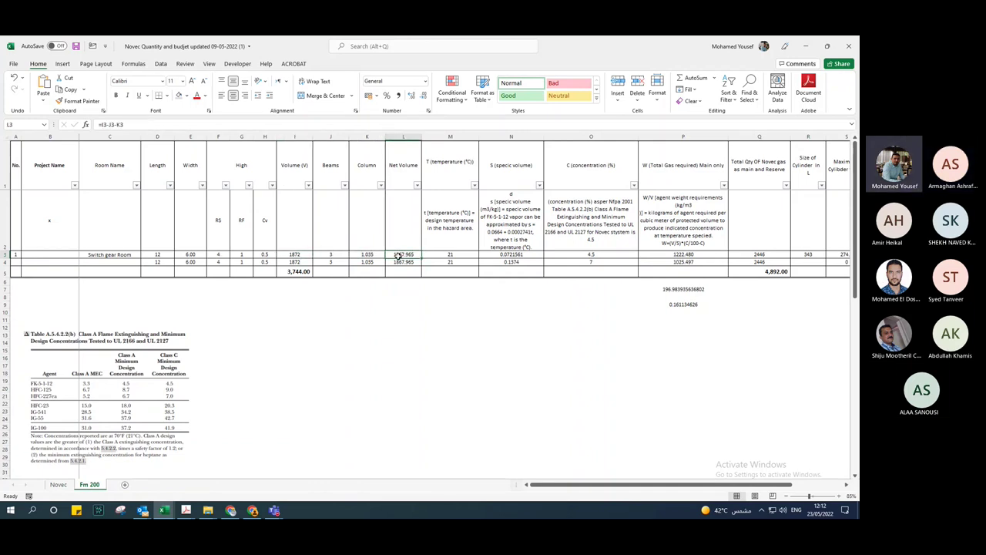
pyautogui.click(402, 183)
pyautogui.doubleClick(403, 255)
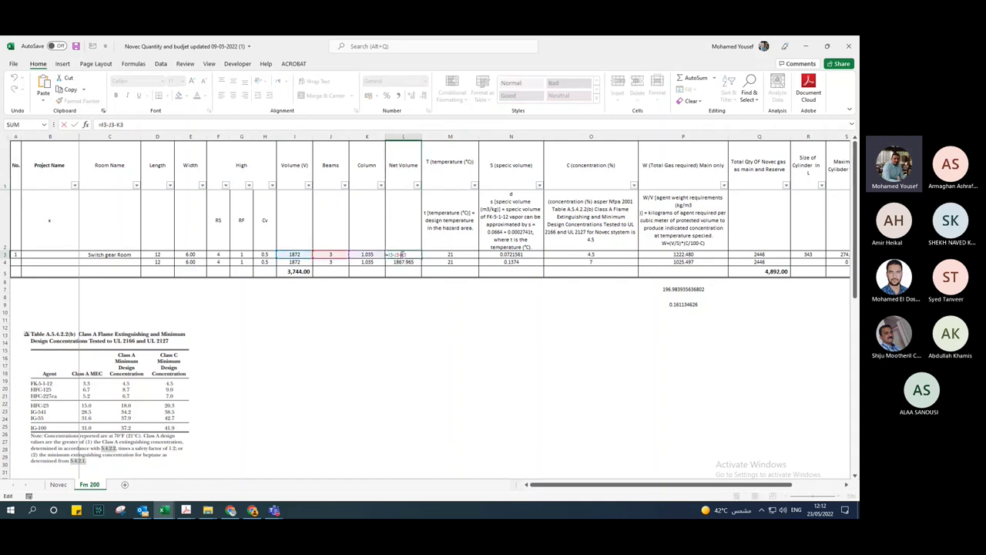
pyautogui.press('Escape')
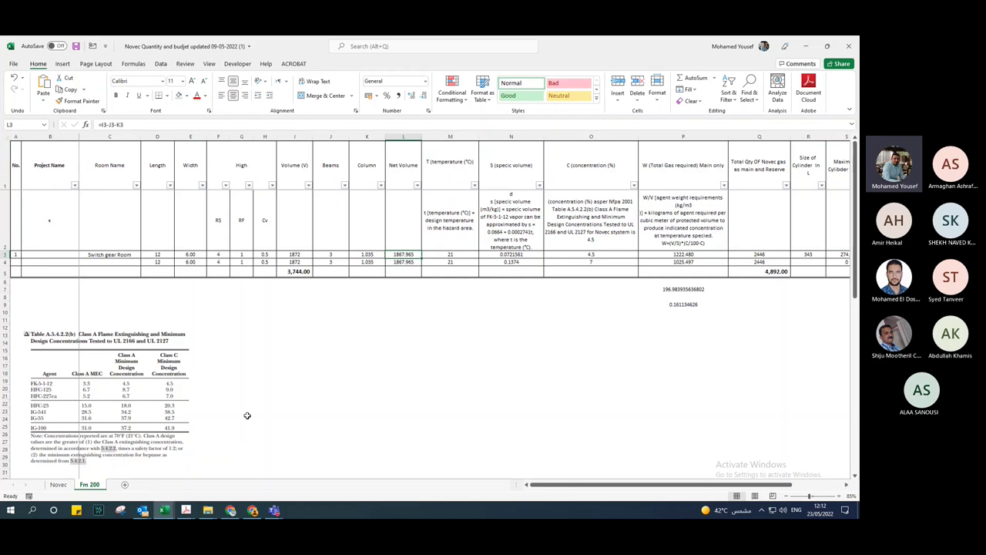
pyautogui.click(190, 510)
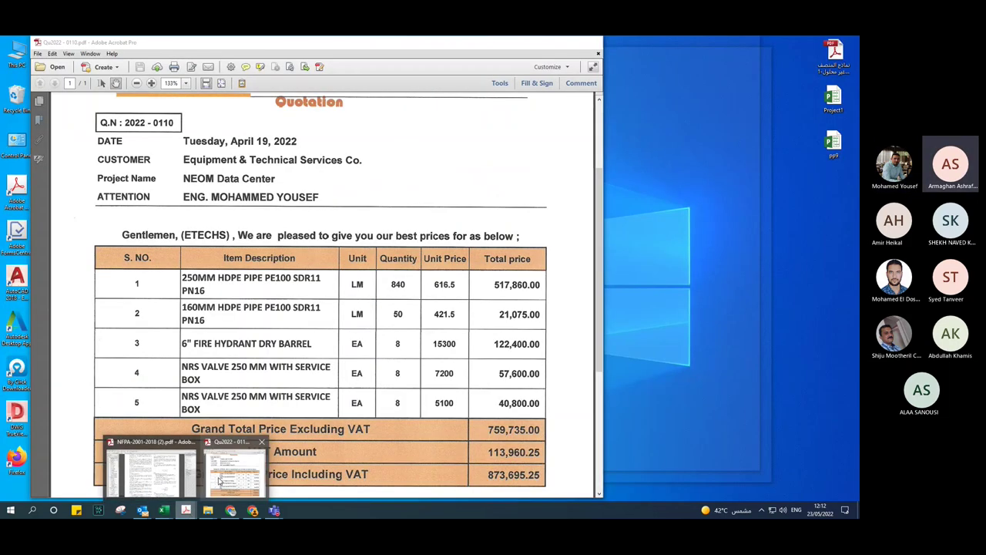
# Show the NFPA 2001 total flooding quantity equation page, then return to the Teams meeting
pyautogui.click(152, 470)
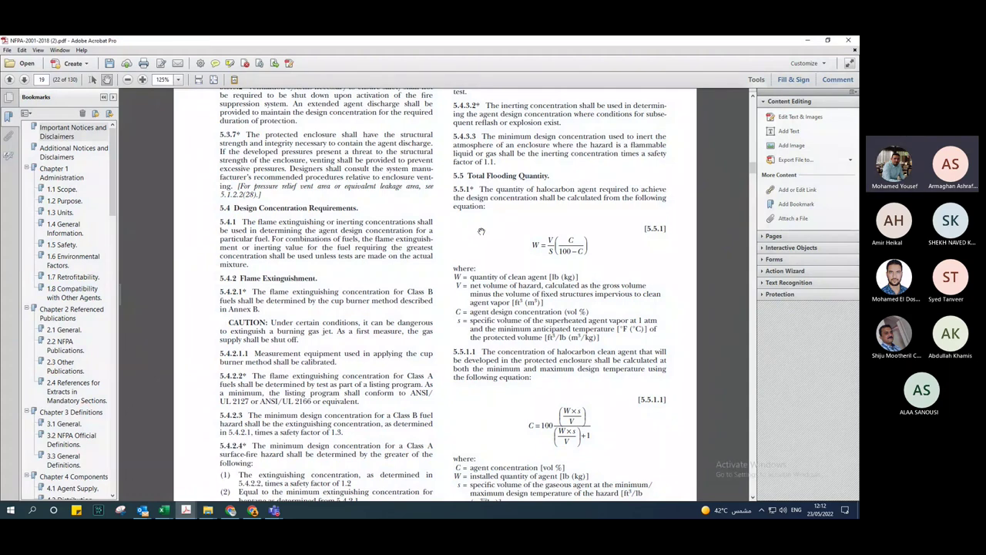
pyautogui.click(274, 510)
pyautogui.click(299, 485)
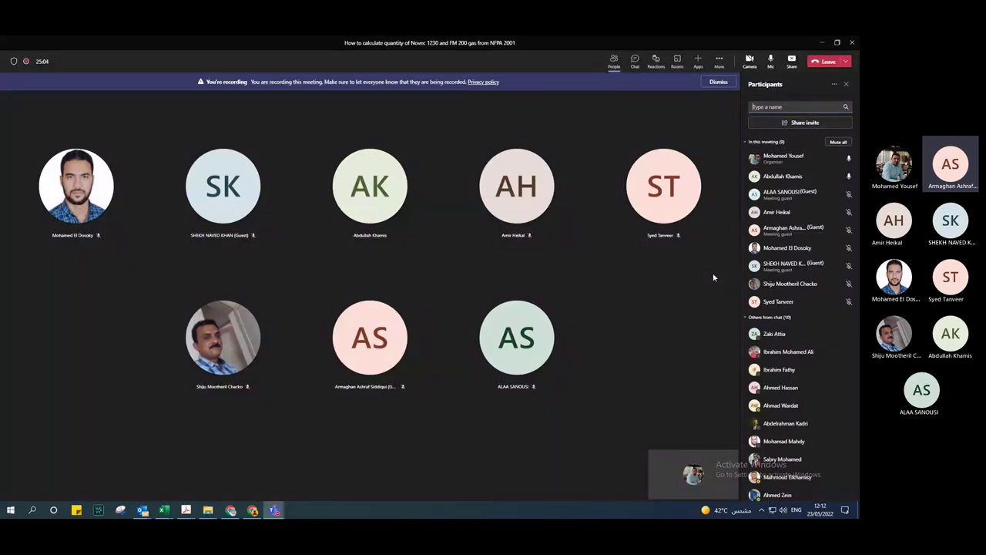
# Switch from the Teams meeting back to the NFPA 2001 standard PDF
pyautogui.click(186, 510)
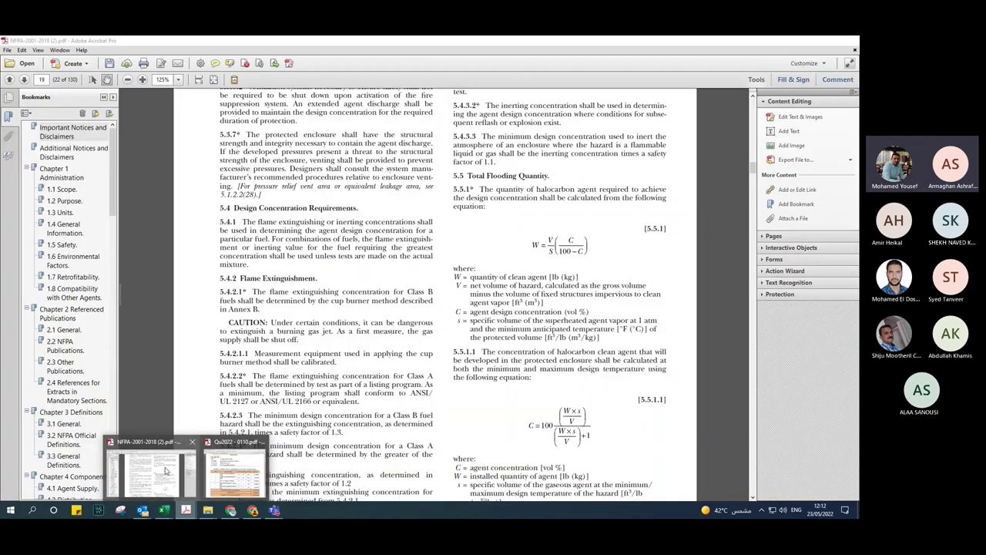
pyautogui.click(166, 470)
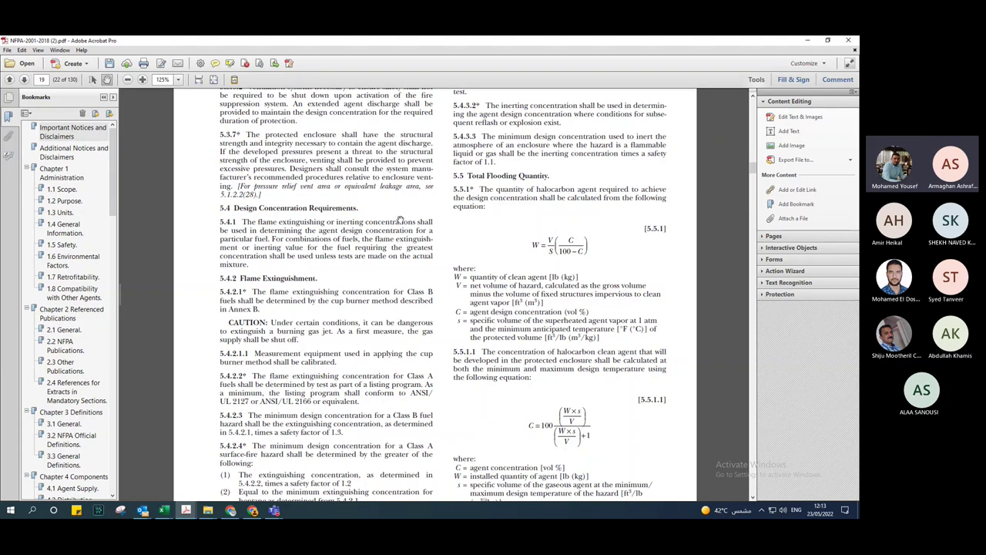
# Jump to page 62 to show Table A.5.5.1(a) FK-5-1-12 Total Flooding Quantity
pyautogui.click(45, 80)
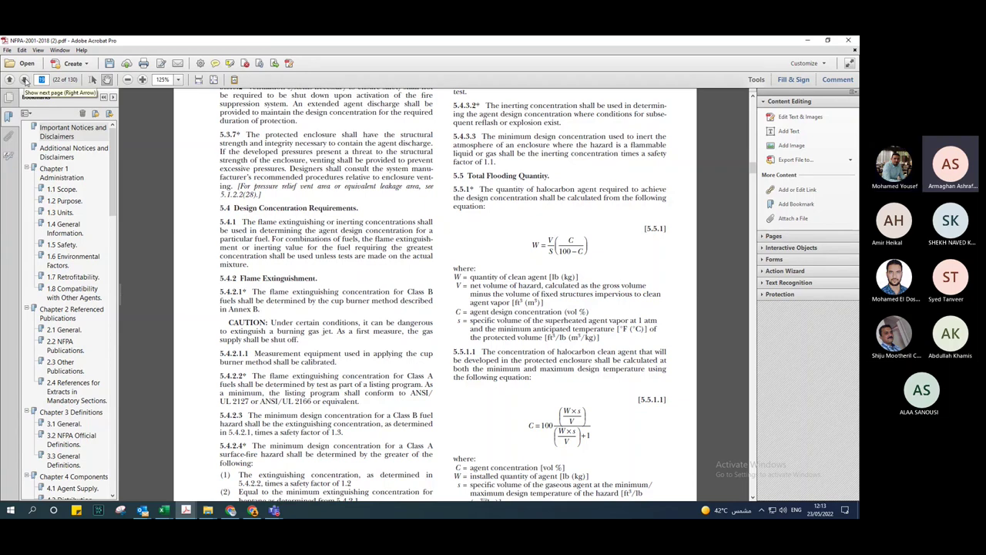
pyautogui.write('62')
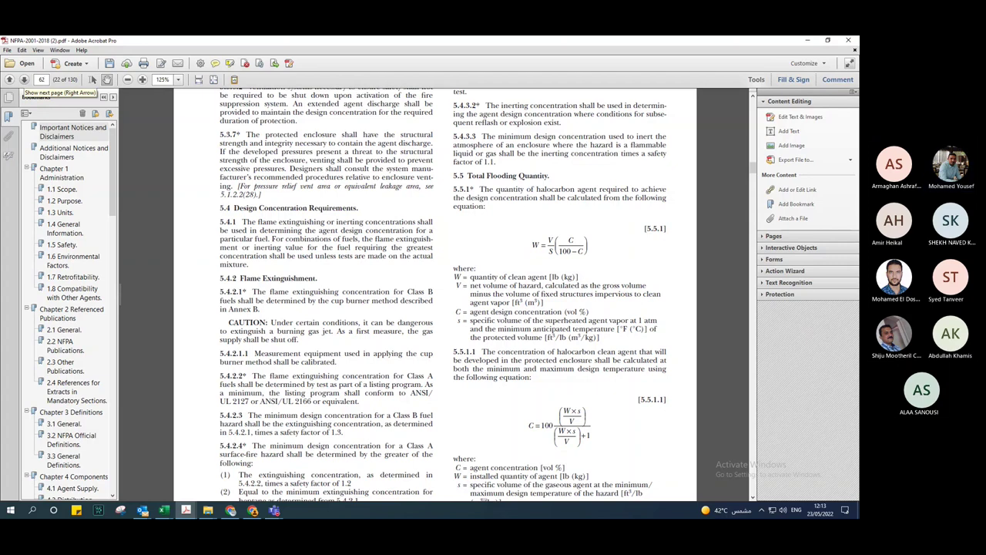
pyautogui.press('Return')
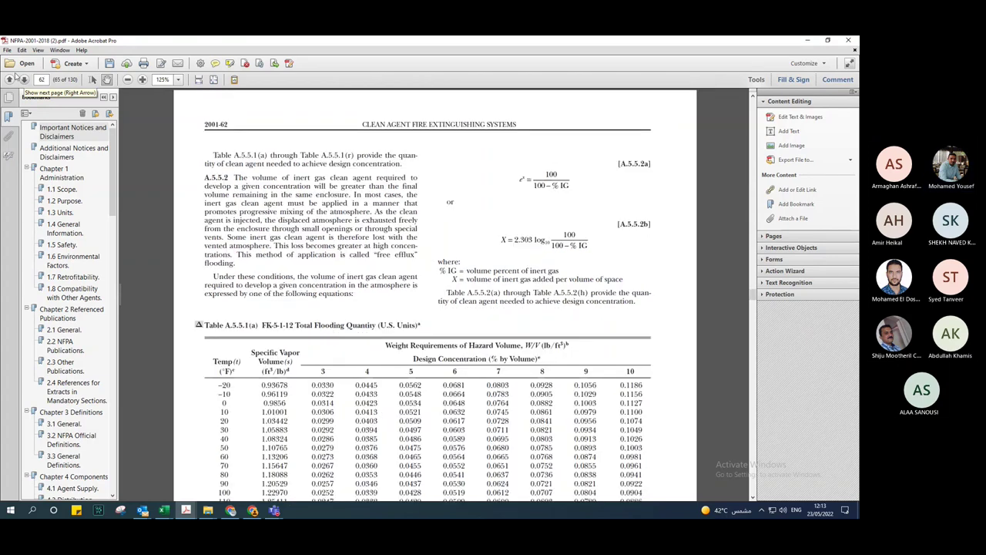
pyautogui.scroll(-5, 254, 207)
pyautogui.scroll(1, 255, 207)
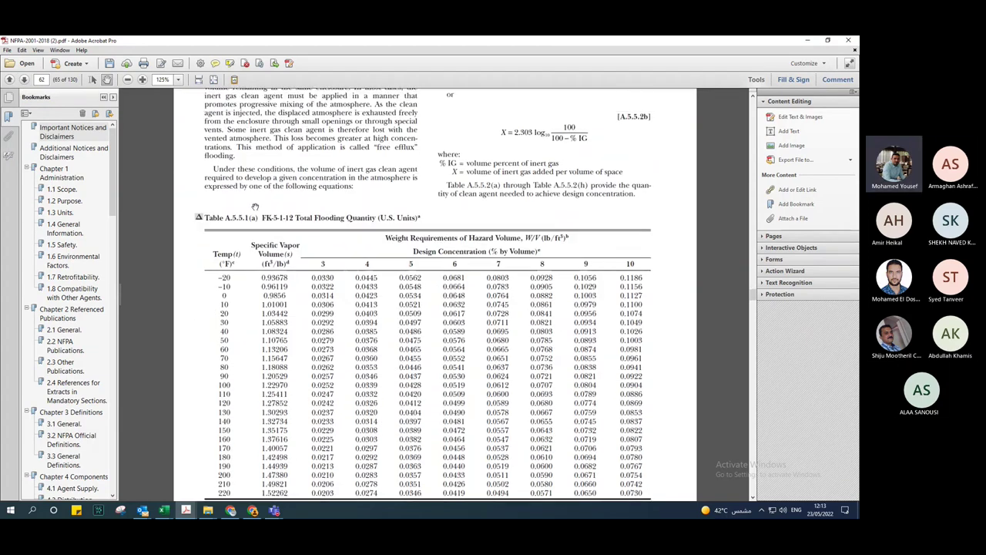
pyautogui.scroll(3, 254, 207)
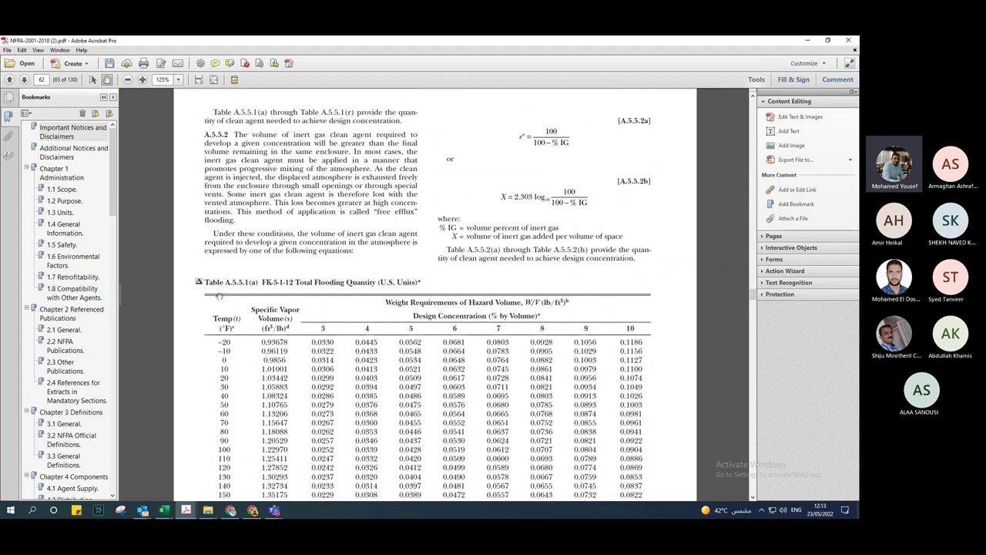